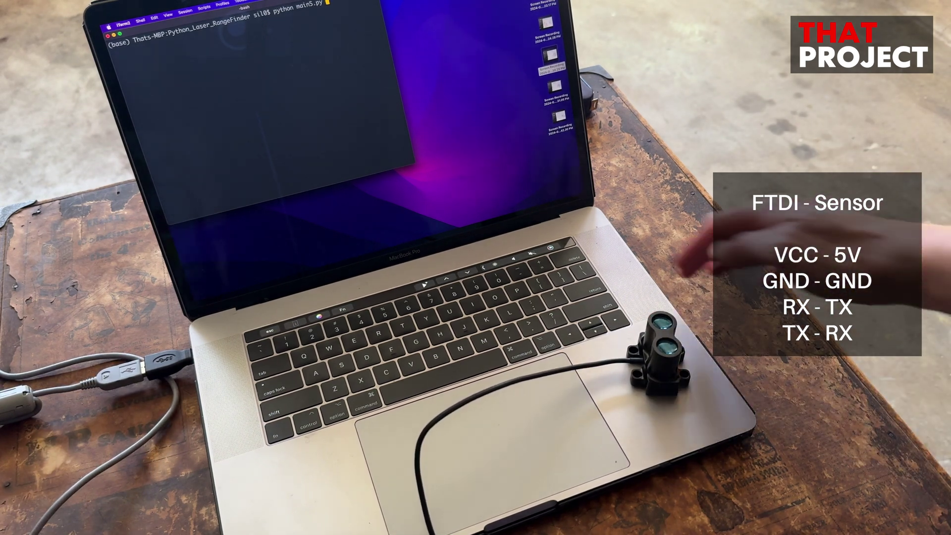
Run main5.py, connect to the /dev/cu.usbserial port, then turn off 2D/3D graph drawing
key(Return)
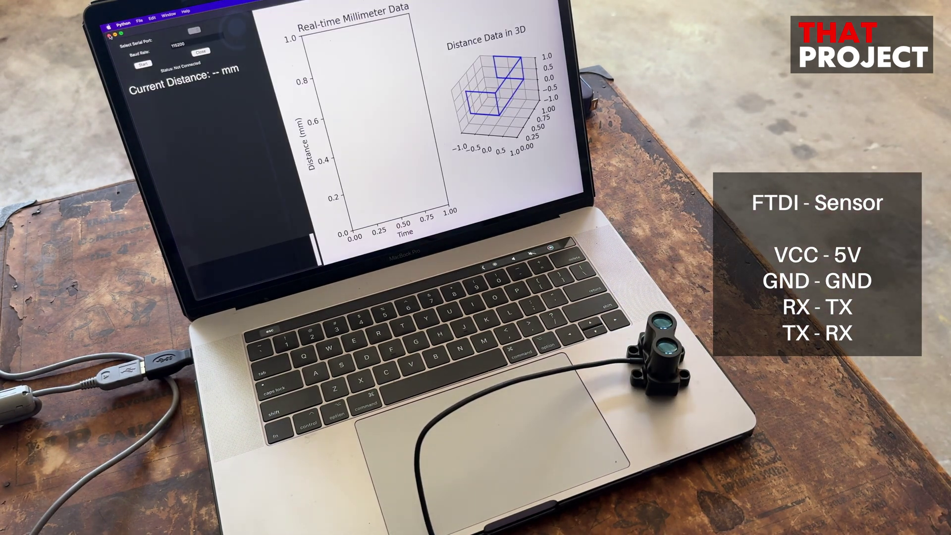
click(195, 30)
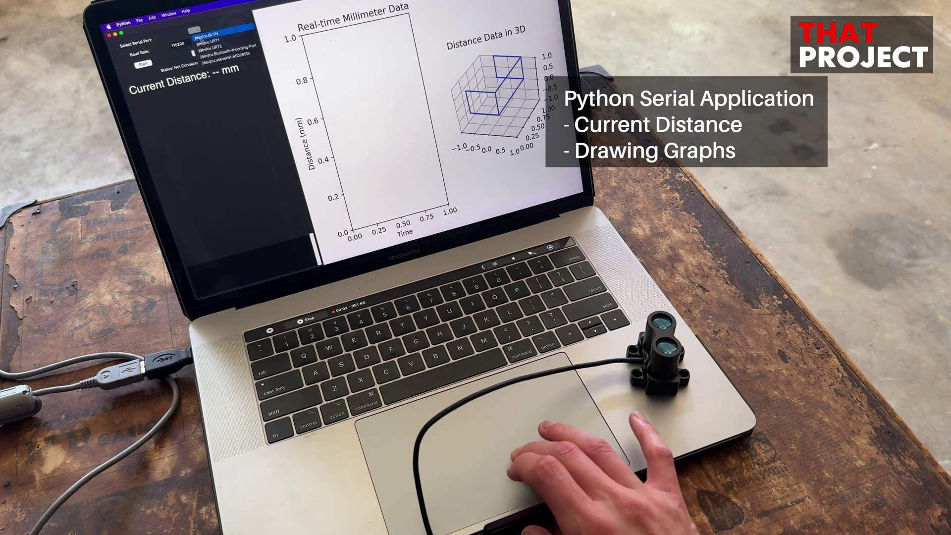
click(212, 55)
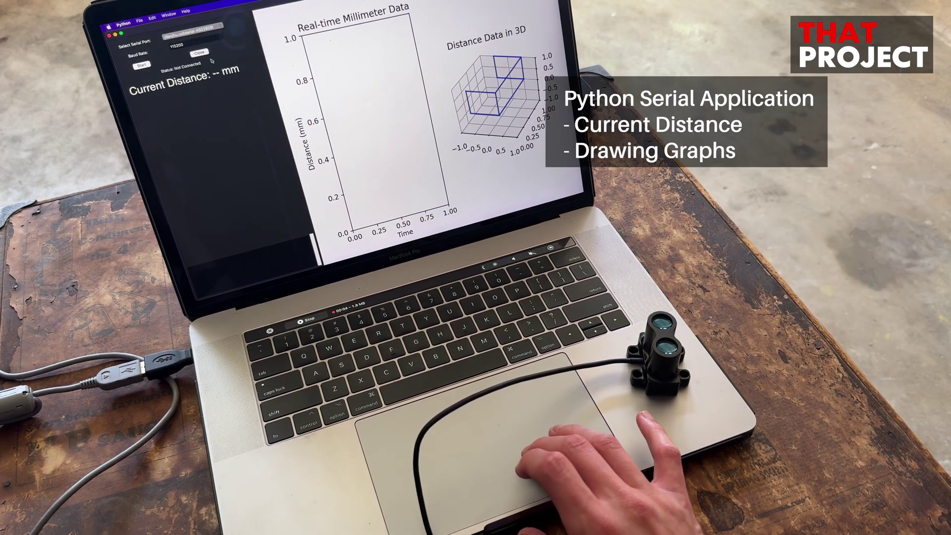
click(140, 63)
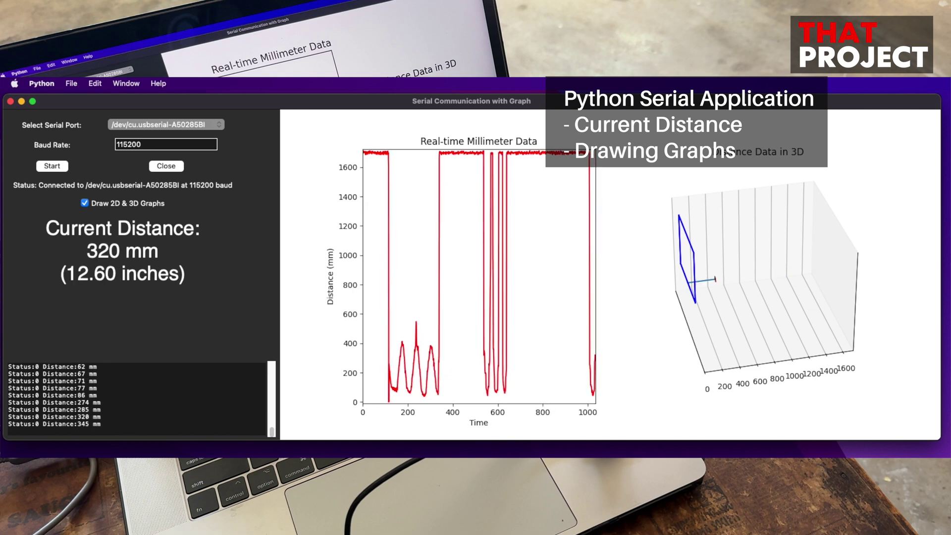
click(85, 203)
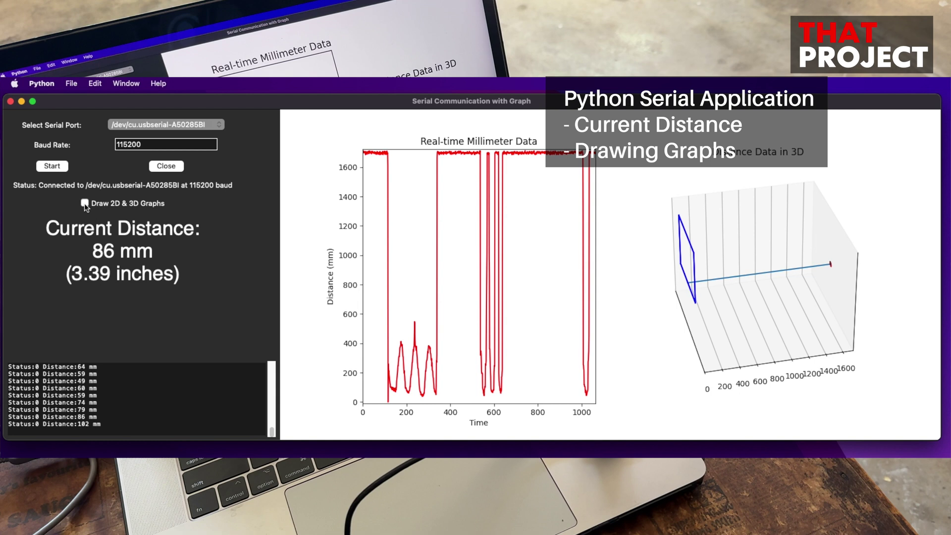